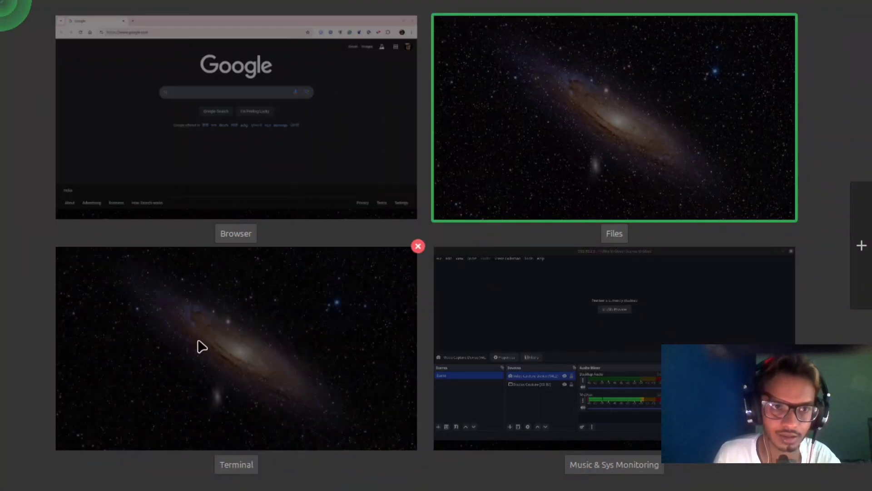
Ping 8.8.8.8 in a maximized terminal and stop it after 12 replies with 0% loss.
{"action": "left_click", "coordinate": [196, 347]}
{"action": "left_click", "coordinate": [92, 477]}
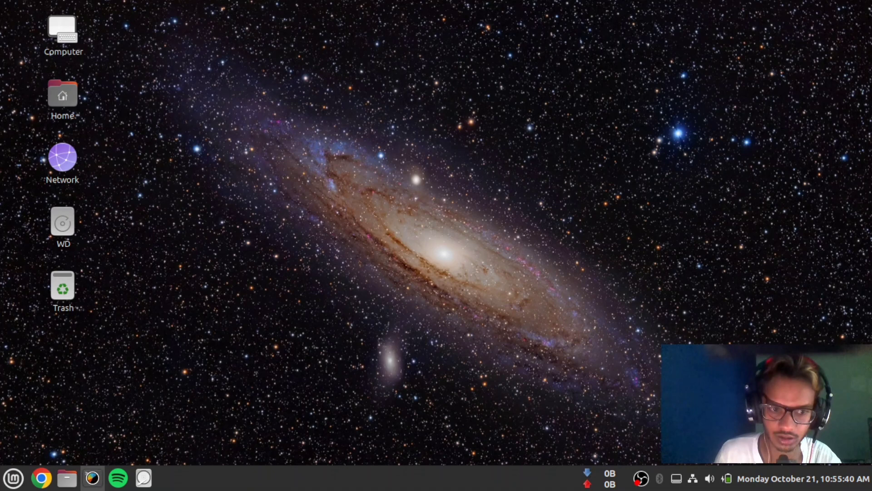
{"action": "double_click", "coordinate": [325, 65]}
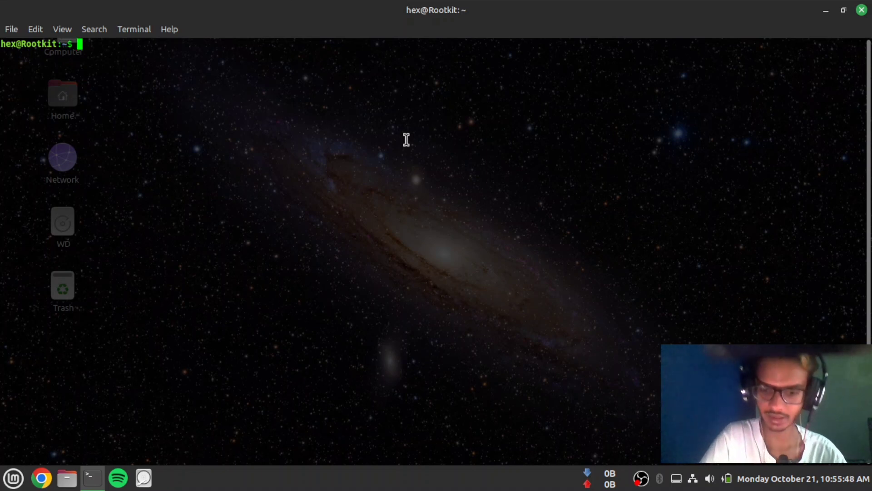
{"action": "type", "text": "ping 8.8.8.8"}
{"action": "key", "text": "Return"}
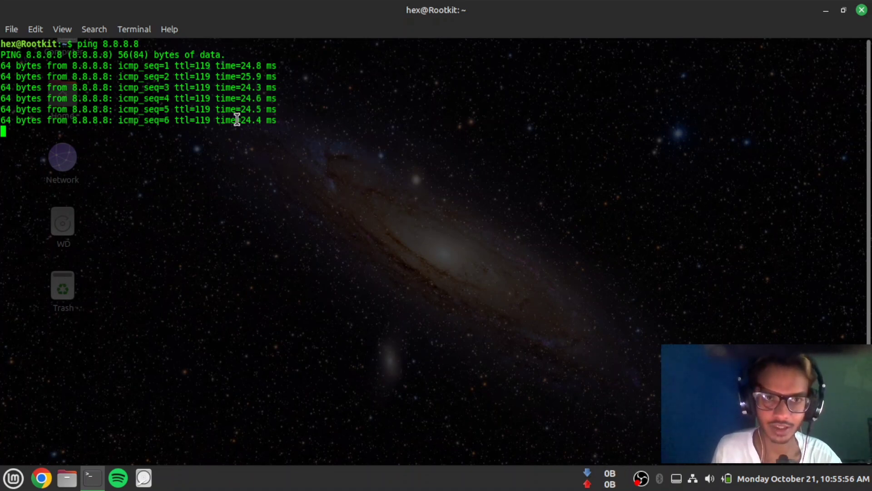
{"action": "left_click_drag", "start_coordinate": [174, 87], "coordinate": [301, 144]}
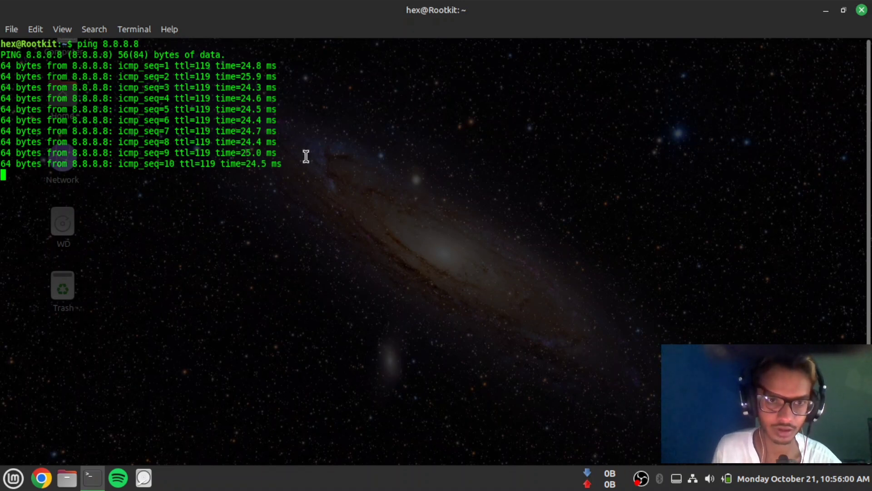
{"action": "key", "text": "ctrl+c"}
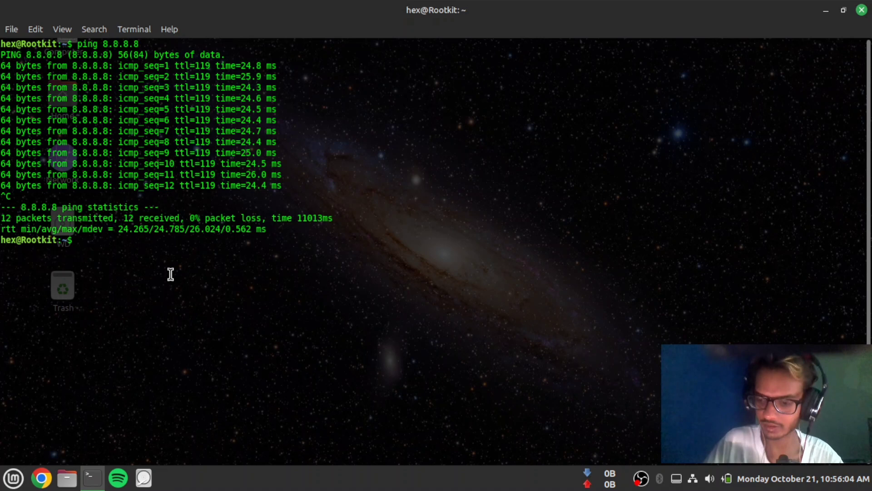
{"action": "type", "text": "ping 1.1.1.1"}
Ping 1.1.1.1, compare its reply times with 8.8.8.8, then stop it at 17 received.
{"action": "key", "text": "Return"}
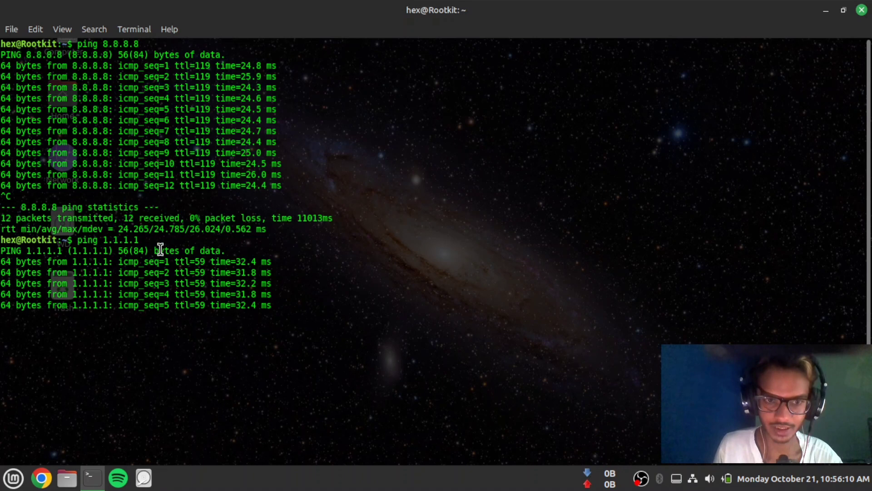
{"action": "mouse_move", "coordinate": [156, 250]}
{"action": "left_mouse_down"}
{"action": "mouse_move", "coordinate": [314, 334]}
{"action": "mouse_move", "coordinate": [175, 253]}
{"action": "mouse_move", "coordinate": [288, 347]}
{"action": "left_mouse_up"}
{"action": "left_click", "coordinate": [290, 346]}
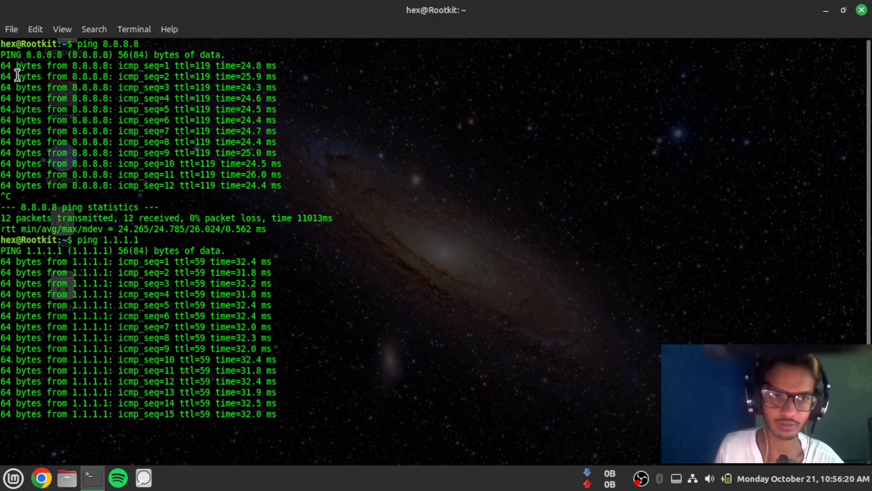
{"action": "left_click_drag", "start_coordinate": [16, 75], "coordinate": [217, 114]}
{"action": "left_click", "coordinate": [218, 114]}
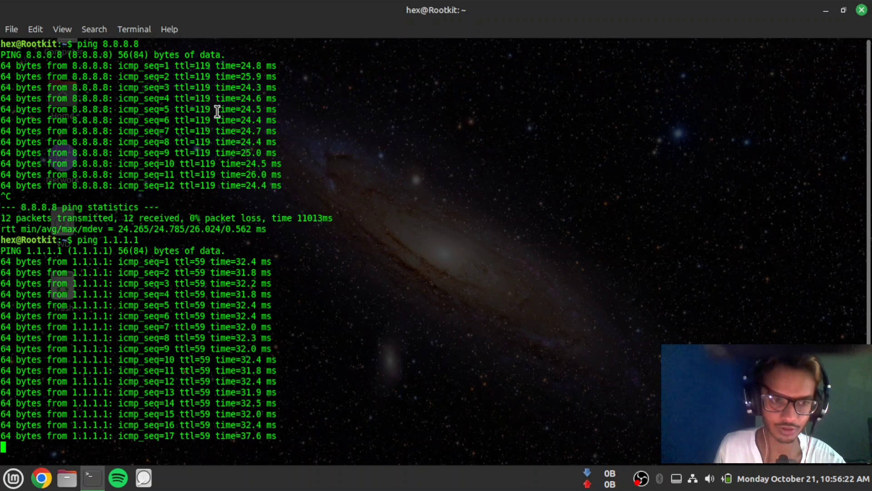
{"action": "key", "text": "ctrl+c"}
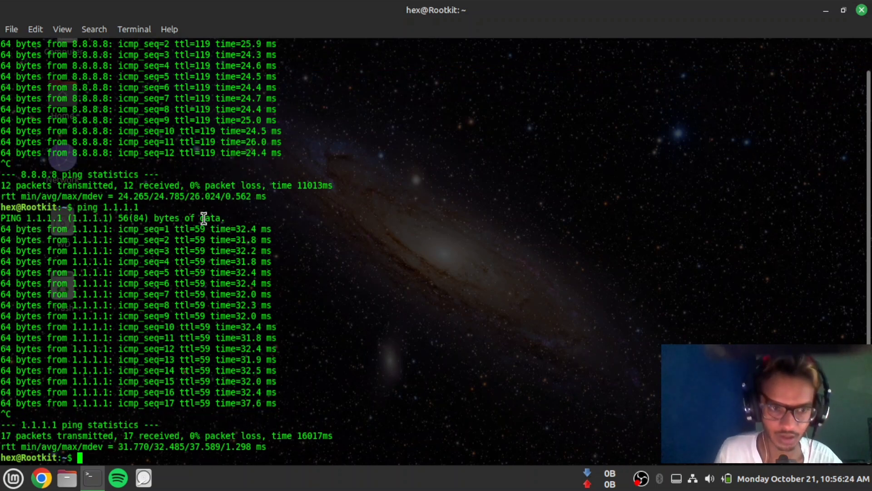
{"action": "left_click_drag", "start_coordinate": [79, 262], "coordinate": [306, 303]}
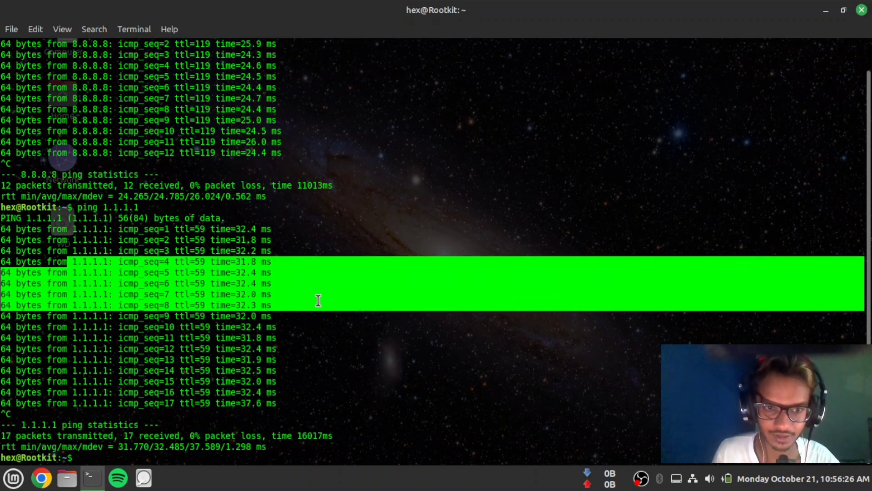
{"action": "scroll", "coordinate": [308, 293], "scroll_direction": "up", "scroll_amount": 1}
Compare against 8.8.8.8 replies 4 to 6, then minimize the terminal window.
{"action": "left_click", "coordinate": [133, 156]}
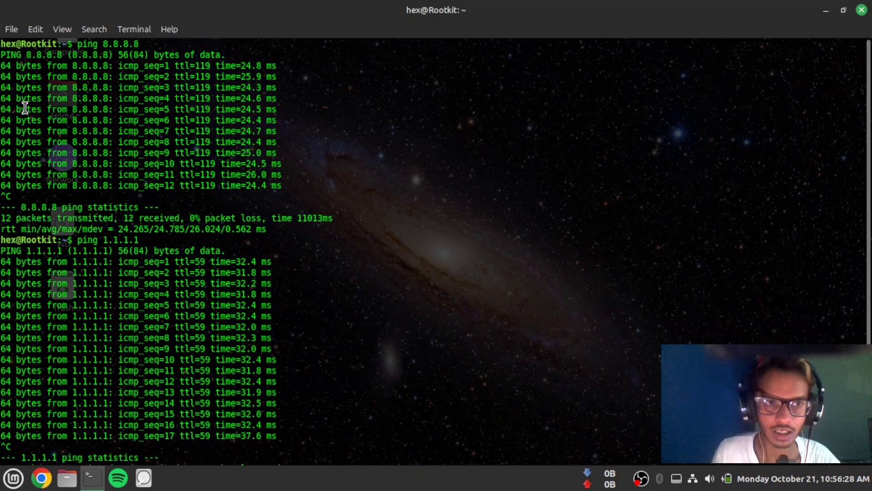
{"action": "left_click_drag", "start_coordinate": [15, 98], "coordinate": [309, 117]}
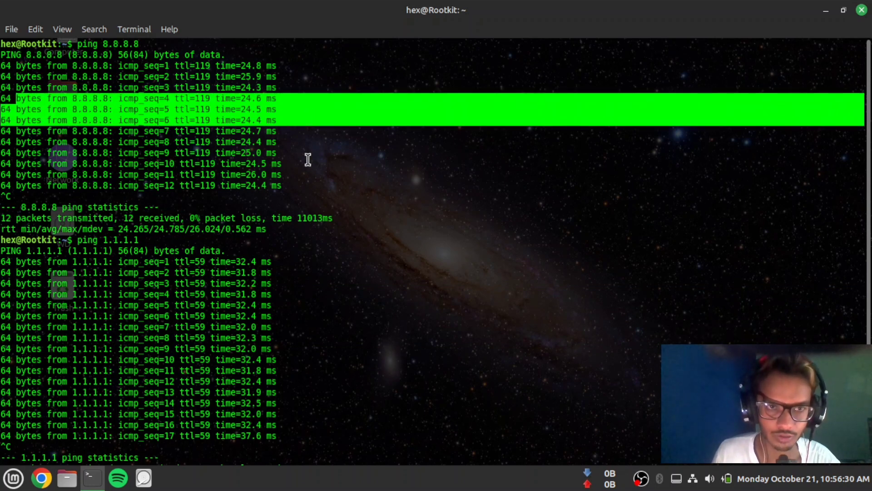
{"action": "left_click", "coordinate": [825, 12]}
{"action": "mouse_move", "coordinate": [2, 1]}
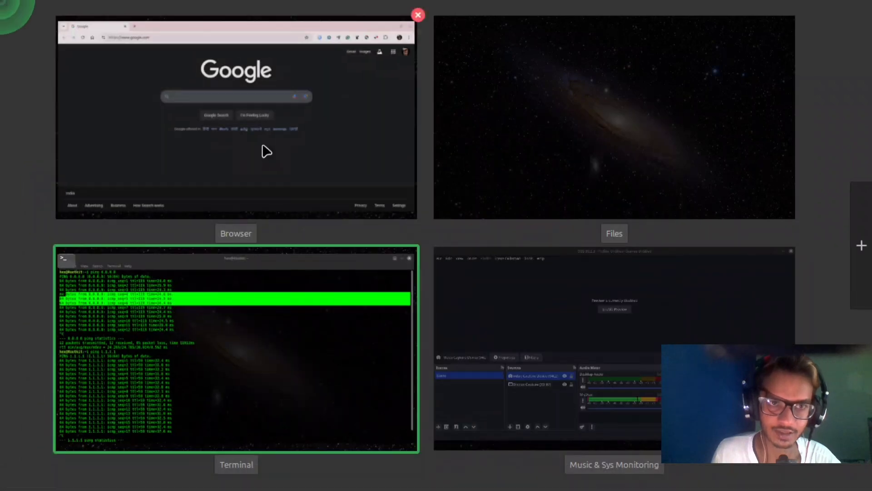
Switch to Chrome and load the router address 192.168.0.1.
{"action": "left_click", "coordinate": [263, 150]}
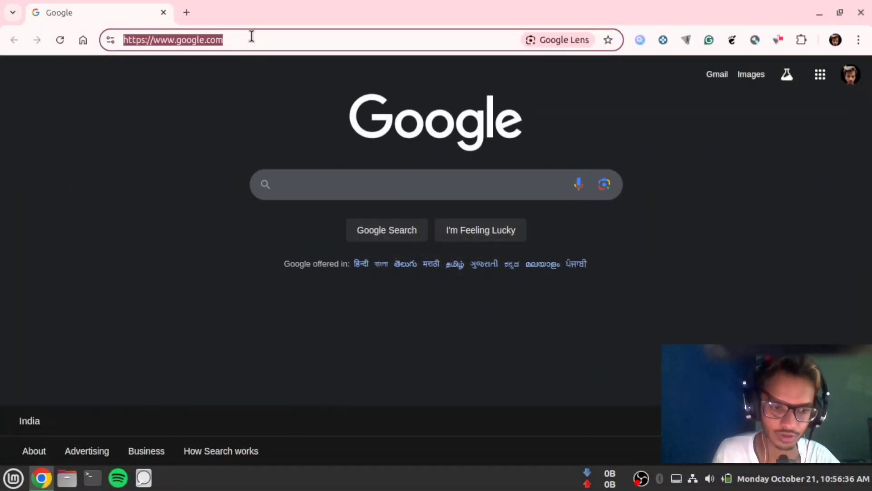
{"action": "type", "text": "192.168.0.1"}
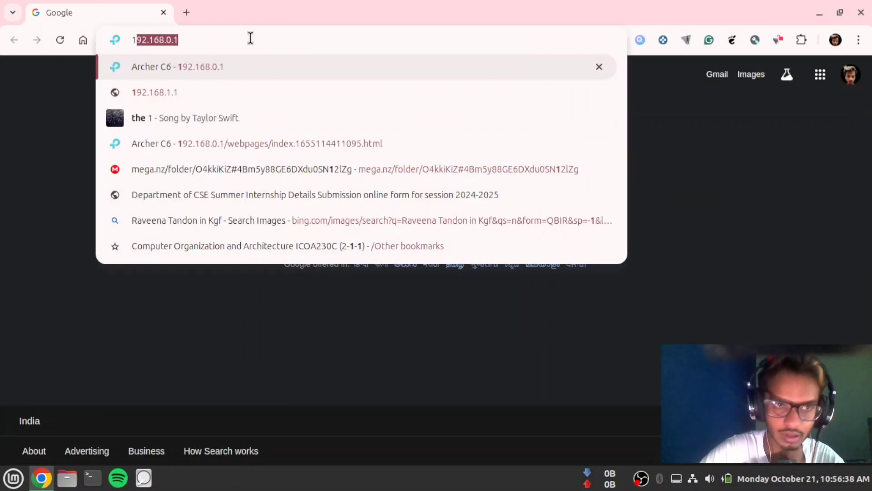
{"action": "key", "text": "Return"}
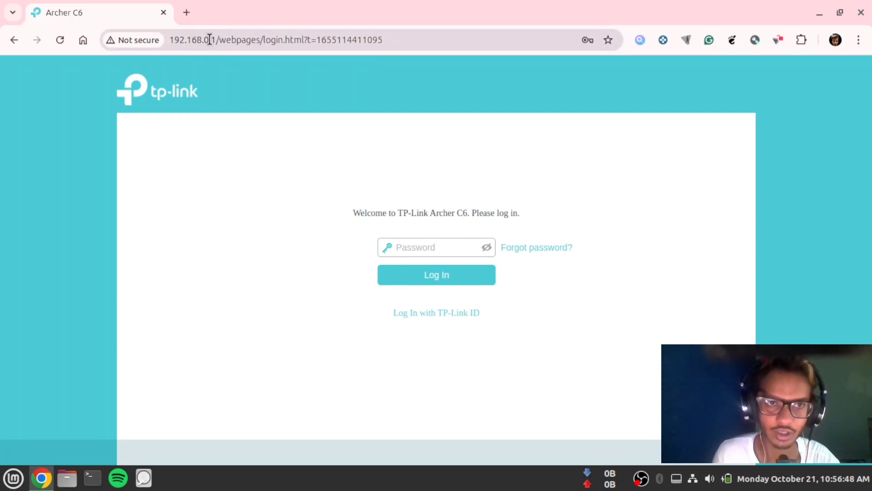
Log in to the Archer C6 admin using the saved autofill password.
{"action": "left_click_drag", "start_coordinate": [216, 38], "coordinate": [169, 39]}
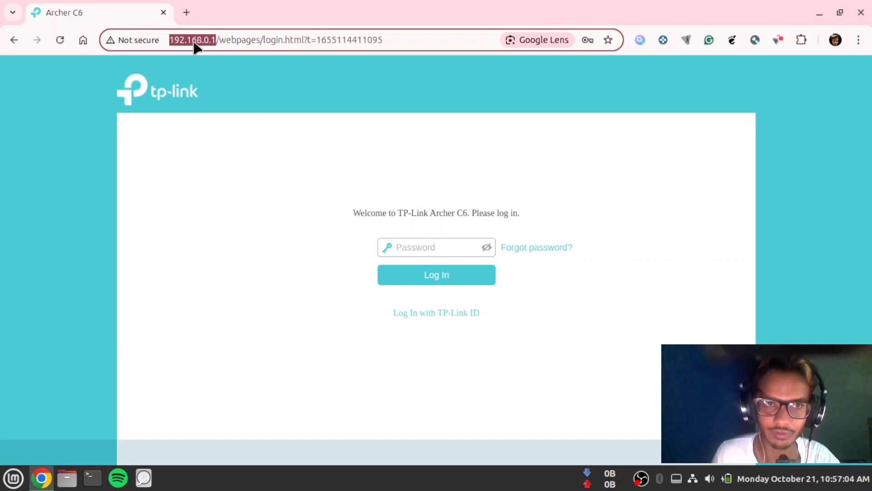
{"action": "mouse_move", "coordinate": [196, 47]}
{"action": "left_mouse_down"}
{"action": "mouse_move", "coordinate": [270, 81]}
{"action": "mouse_move", "coordinate": [215, 43]}
{"action": "left_mouse_up"}
{"action": "left_click", "coordinate": [424, 249]}
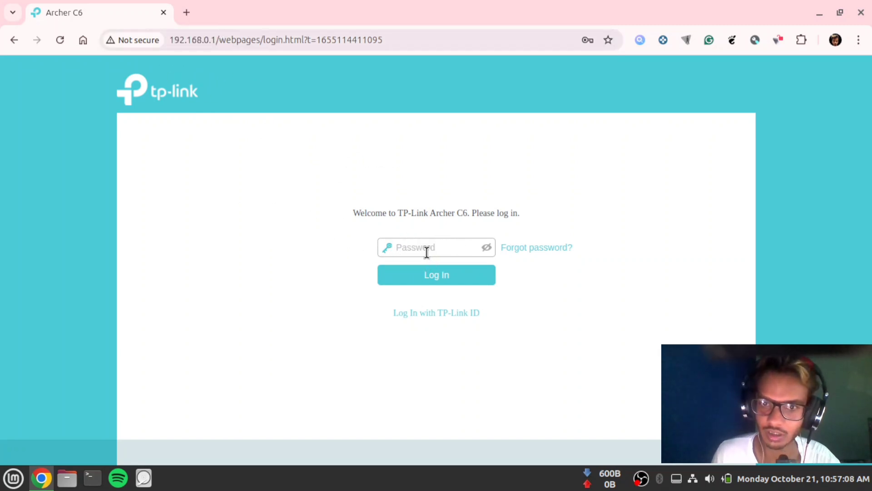
{"action": "left_click", "coordinate": [423, 250]}
{"action": "left_click", "coordinate": [452, 273]}
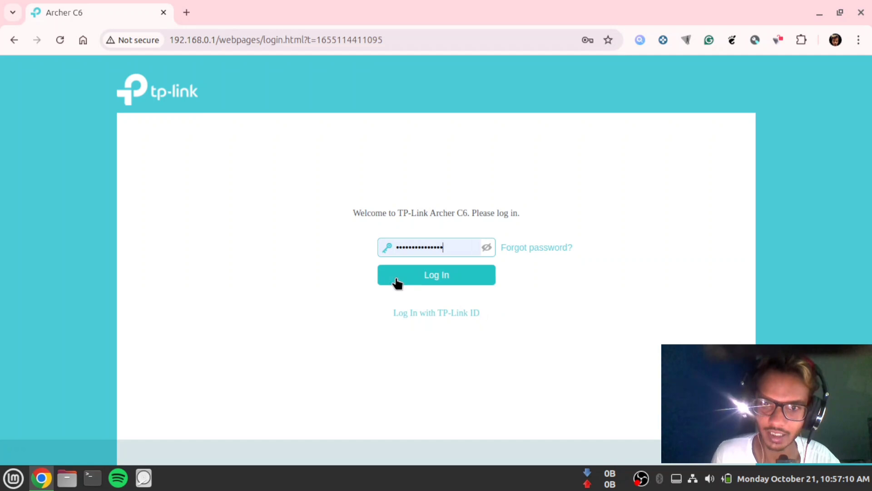
{"action": "left_click", "coordinate": [399, 278]}
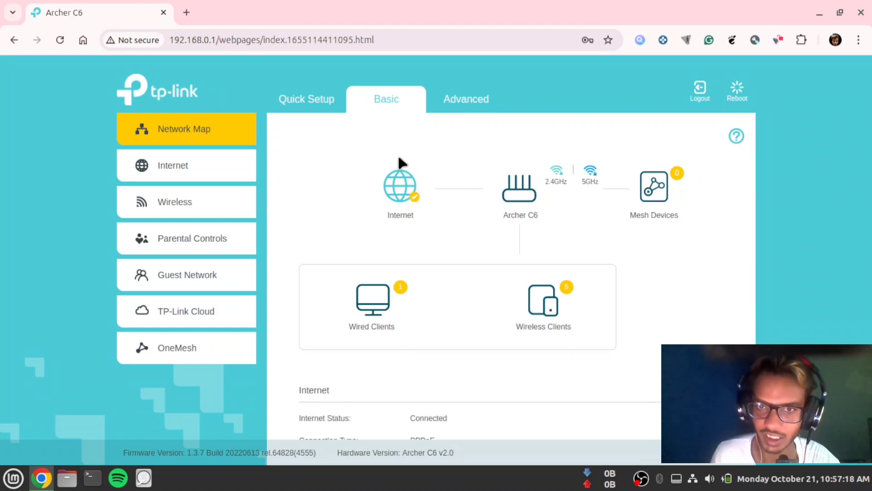
{"action": "scroll", "coordinate": [302, 230], "scroll_direction": "down", "scroll_amount": 1}
{"action": "scroll", "coordinate": [293, 238], "scroll_direction": "down", "scroll_amount": 1}
{"action": "scroll", "coordinate": [293, 238], "scroll_direction": "up", "scroll_amount": 2}
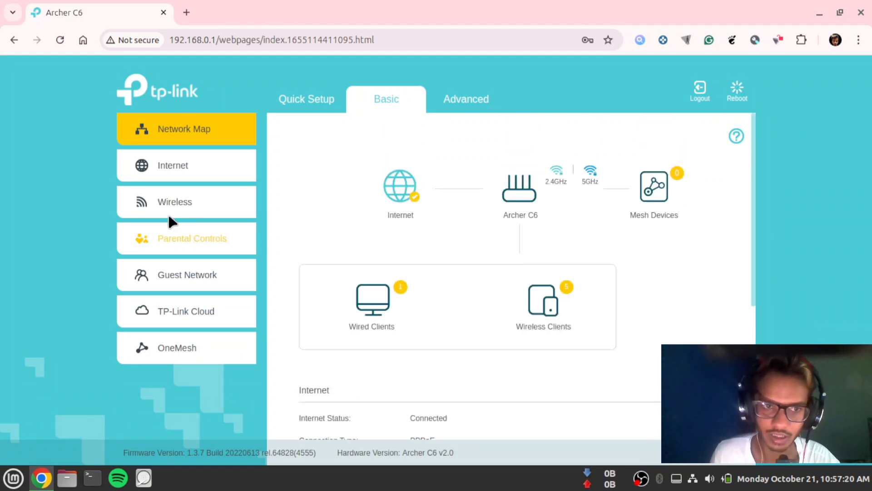
{"action": "left_click", "coordinate": [465, 102]}
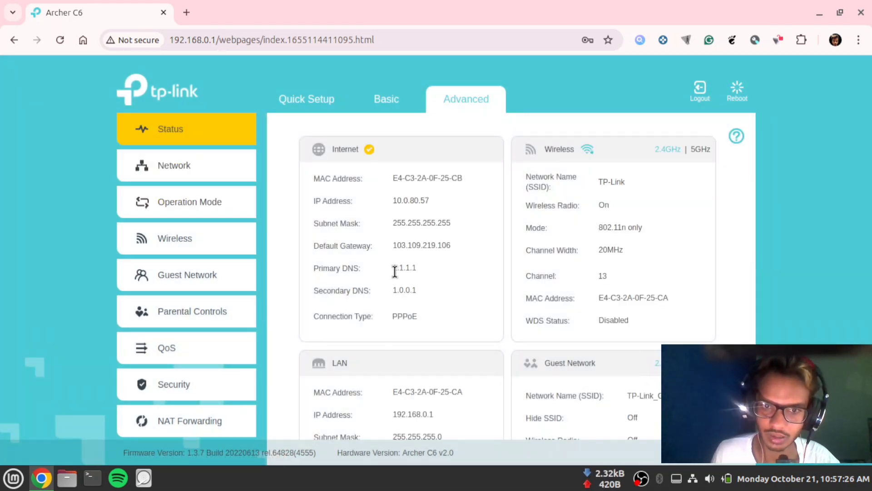
{"action": "left_click_drag", "start_coordinate": [394, 270], "coordinate": [432, 284]}
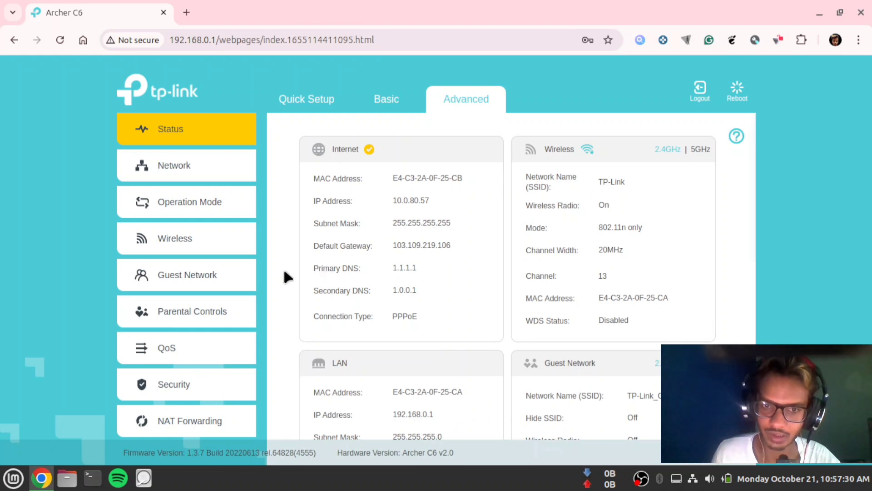
{"action": "left_click_drag", "start_coordinate": [419, 268], "coordinate": [384, 267]}
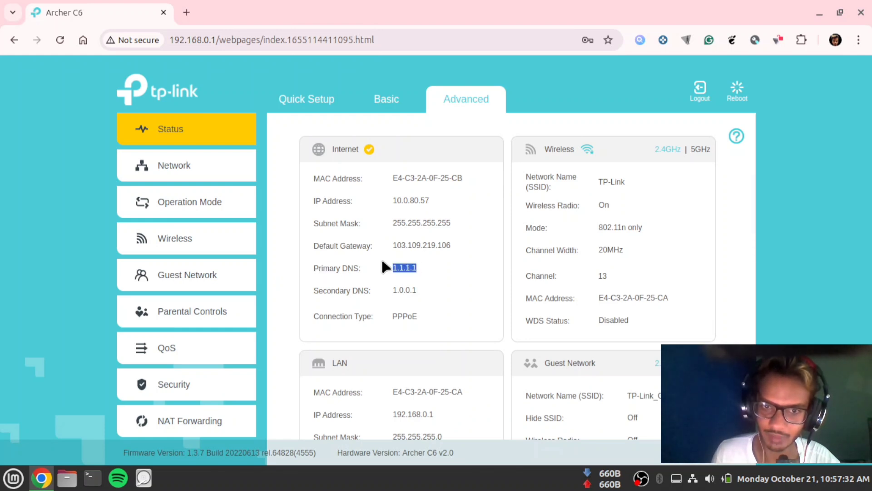
{"action": "left_click", "coordinate": [412, 269]}
{"action": "double_click", "coordinate": [411, 270]}
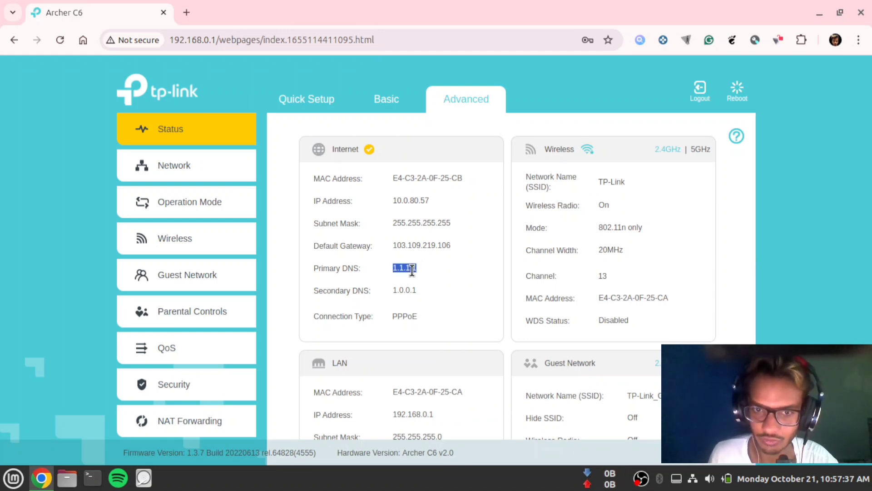
{"action": "left_click", "coordinate": [402, 271]}
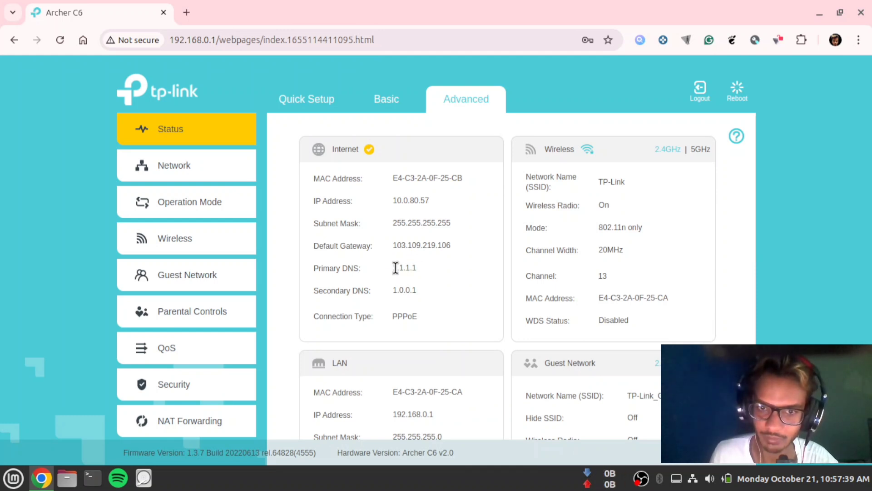
{"action": "double_click", "coordinate": [408, 267]}
{"action": "left_click", "coordinate": [415, 267]}
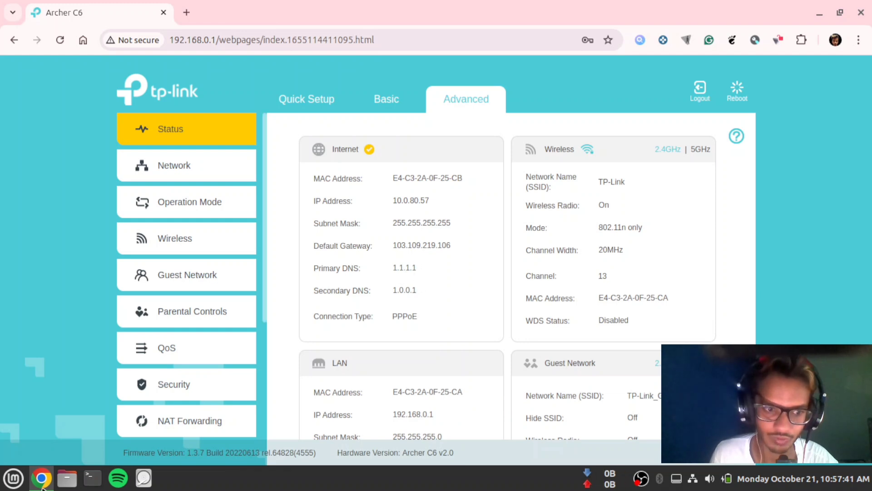
{"action": "double_click", "coordinate": [395, 268]}
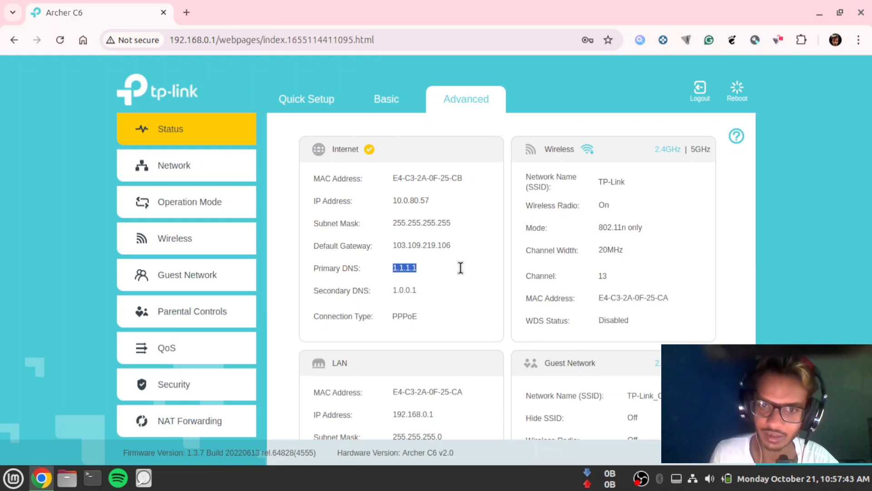
{"action": "left_click", "coordinate": [462, 267]}
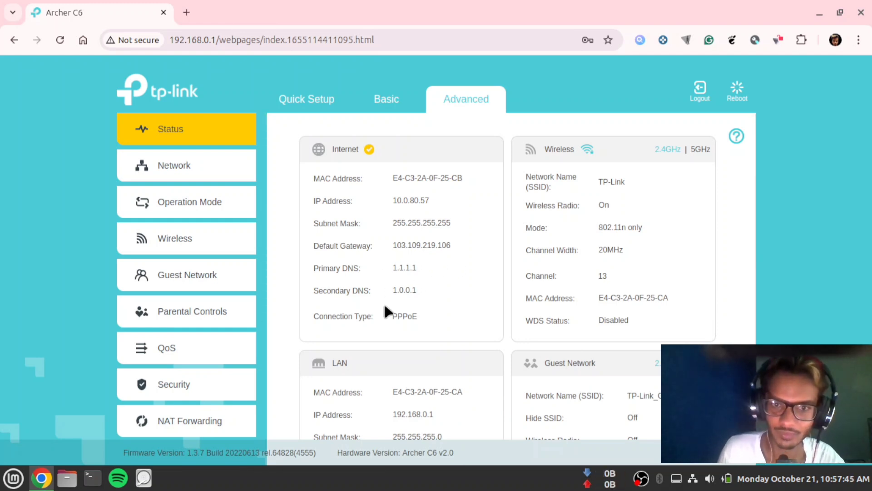
{"action": "double_click", "coordinate": [414, 267]}
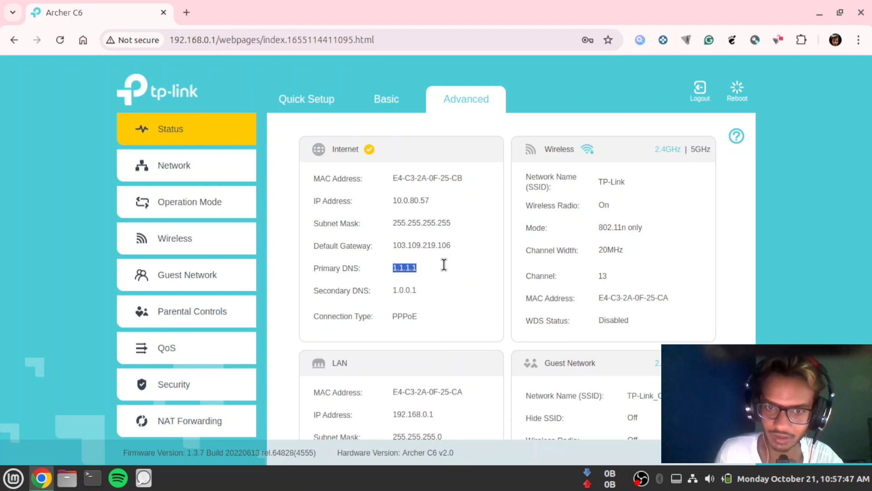
{"action": "left_click", "coordinate": [430, 267]}
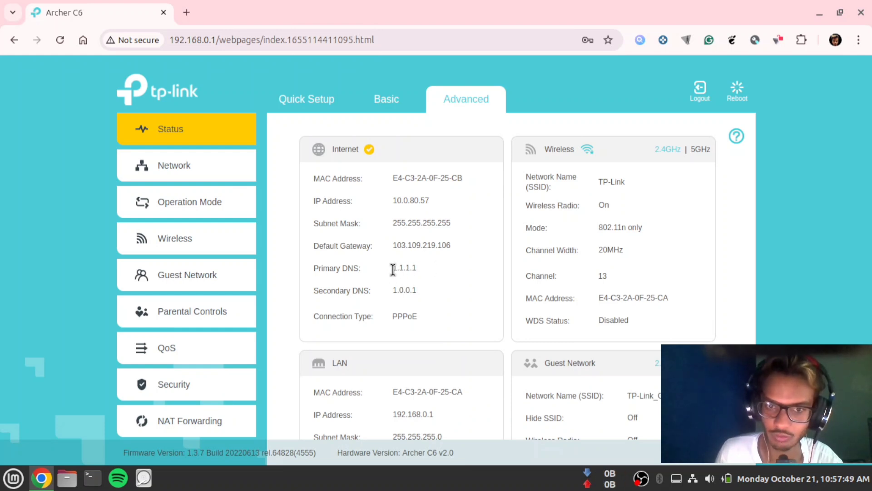
{"action": "left_click_drag", "start_coordinate": [394, 267], "coordinate": [432, 268]}
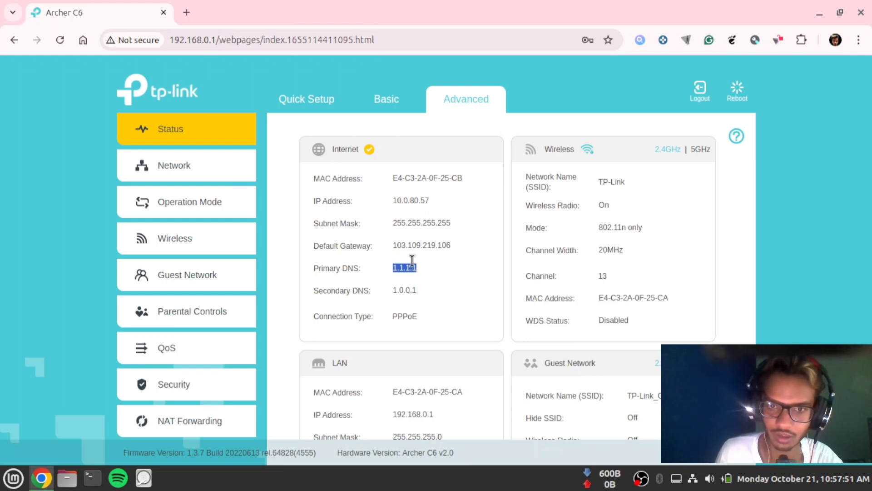
{"action": "left_click_drag", "start_coordinate": [394, 246], "coordinate": [453, 246]}
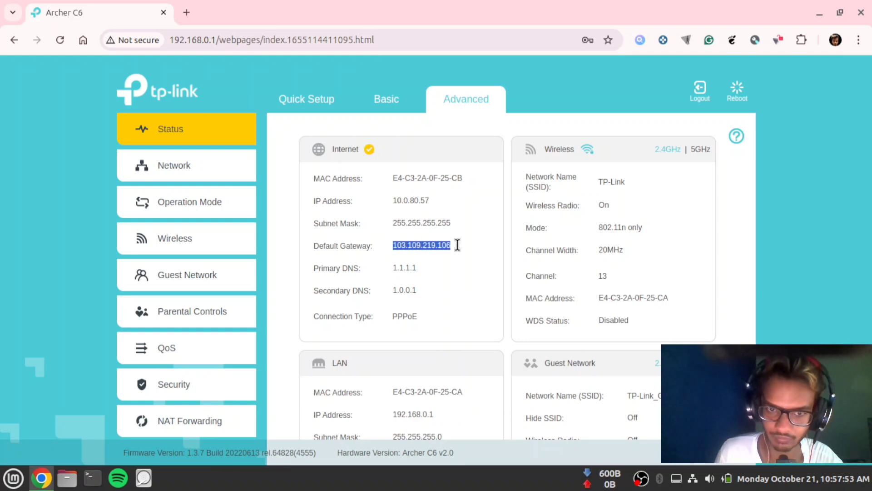
{"action": "left_click_drag", "start_coordinate": [397, 270], "coordinate": [449, 263]}
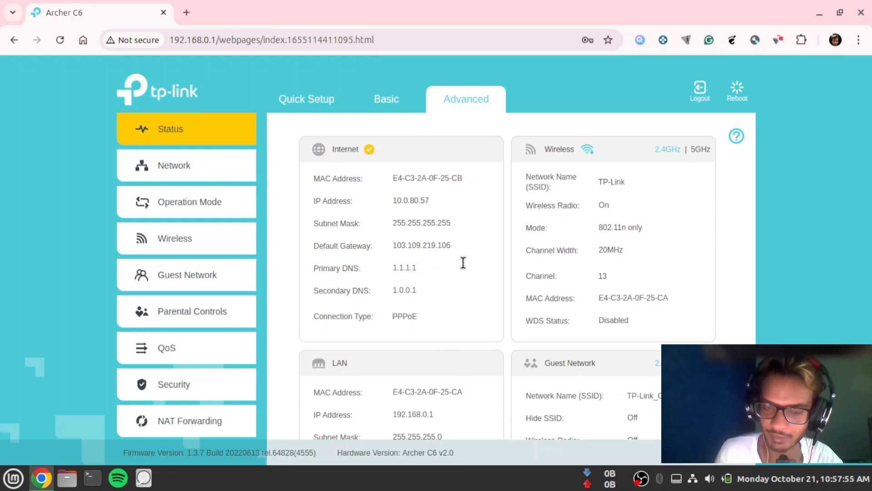
{"action": "left_click_drag", "start_coordinate": [396, 271], "coordinate": [470, 266]}
{"action": "left_click", "coordinate": [465, 266]}
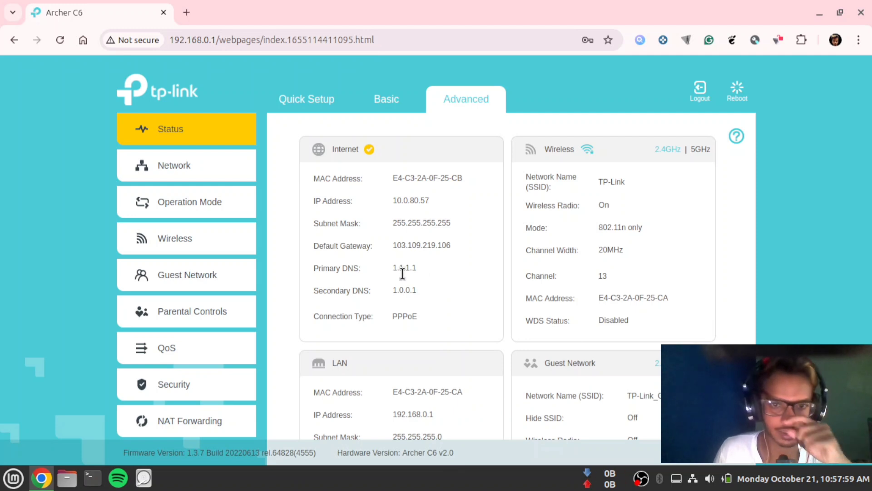
{"action": "left_click_drag", "start_coordinate": [397, 270], "coordinate": [440, 270]}
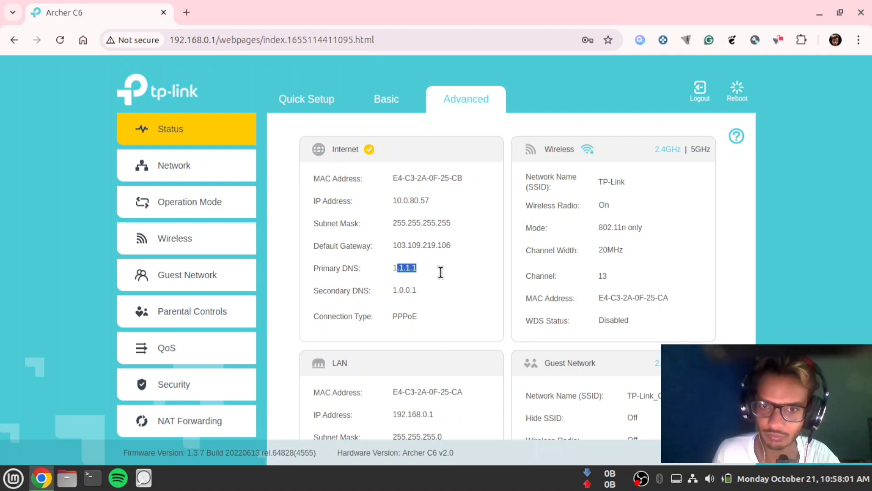
{"action": "left_click", "coordinate": [437, 274]}
Replace the old DNS values, including 1.0.0.1, with 8.8.8.8 and 8.8.4.4, then save.
{"action": "double_click", "coordinate": [441, 269]}
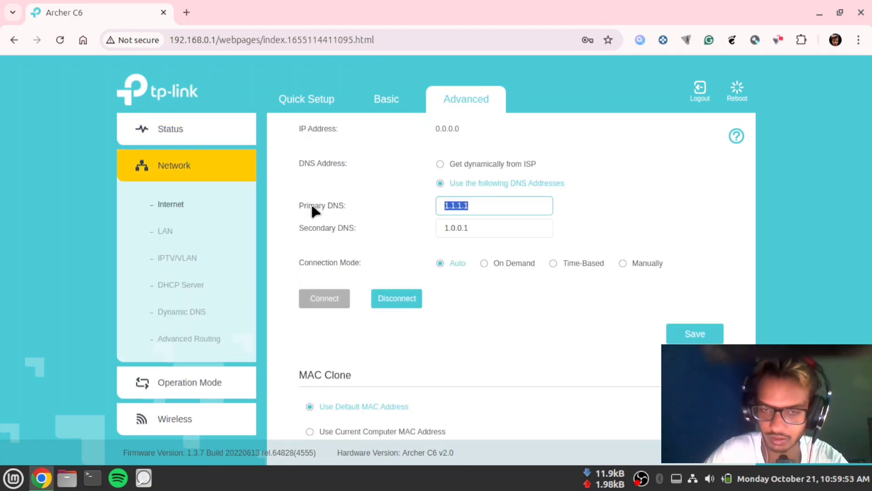
{"action": "type", "text": "8.8"}
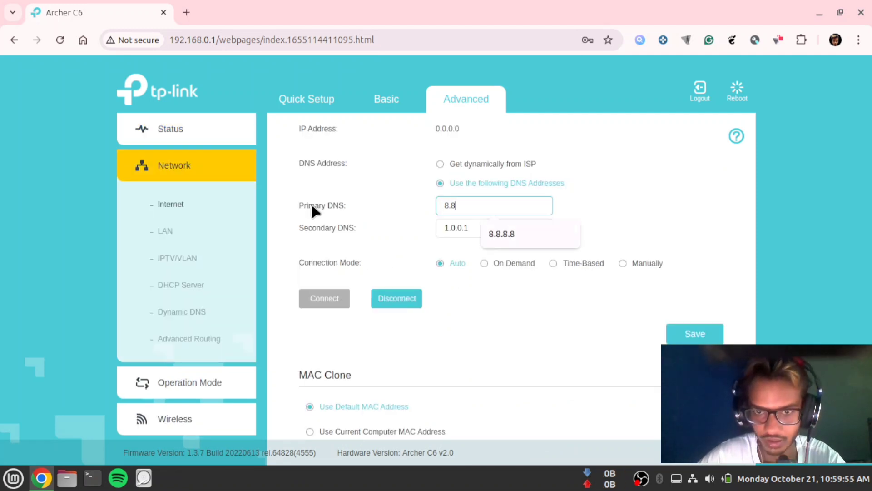
{"action": "type", "text": ".8.8"}
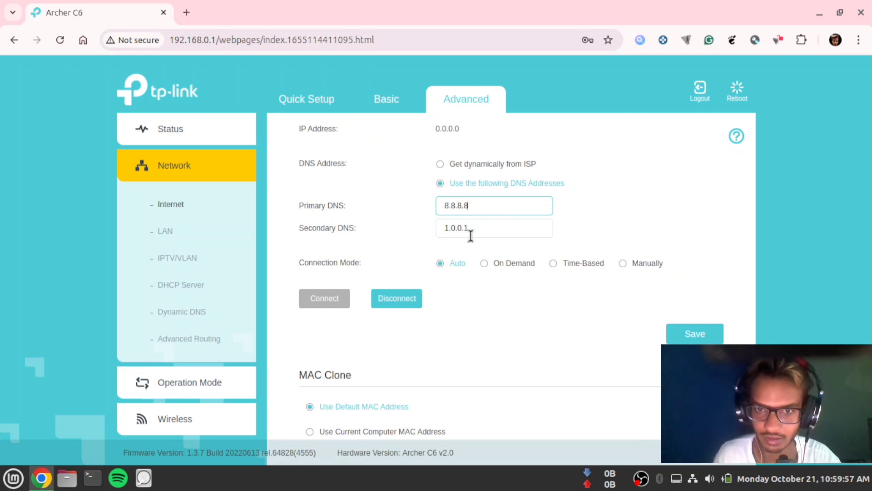
{"action": "left_click", "coordinate": [477, 232]}
{"action": "key", "text": "ctrl+a"}
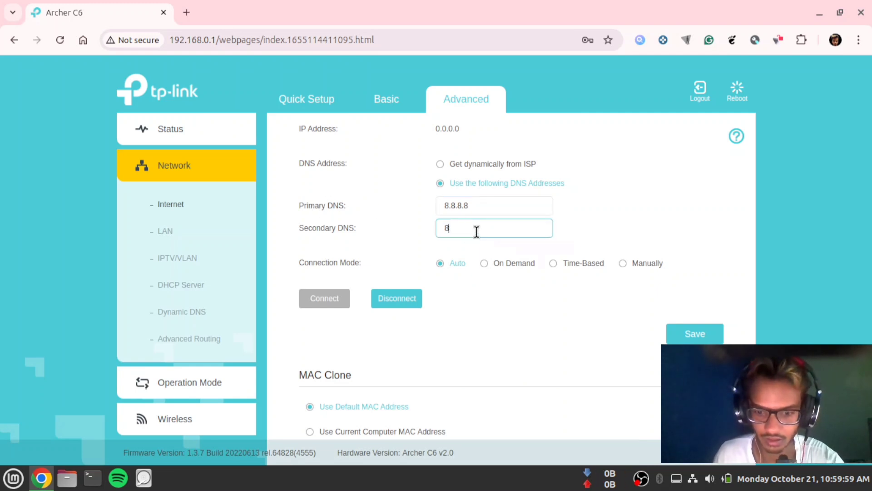
{"action": "type", "text": ".8.4.4"}
{"action": "left_click", "coordinate": [516, 264]}
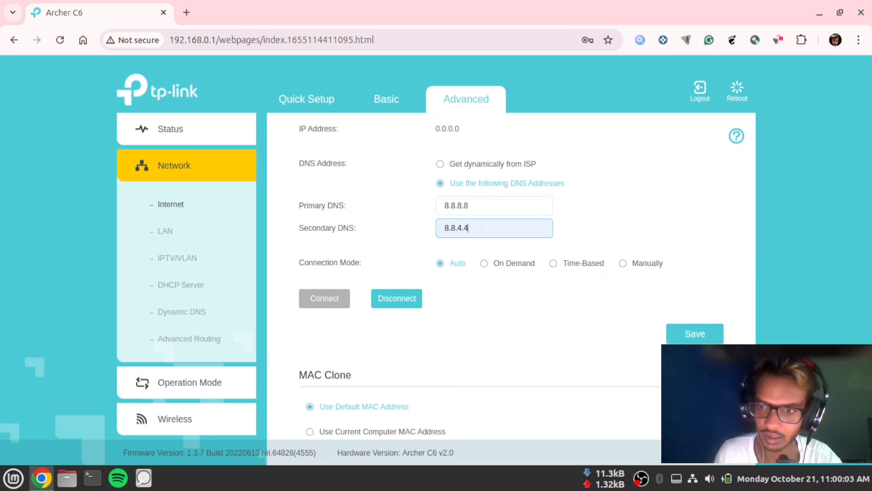
{"action": "left_click", "coordinate": [693, 336]}
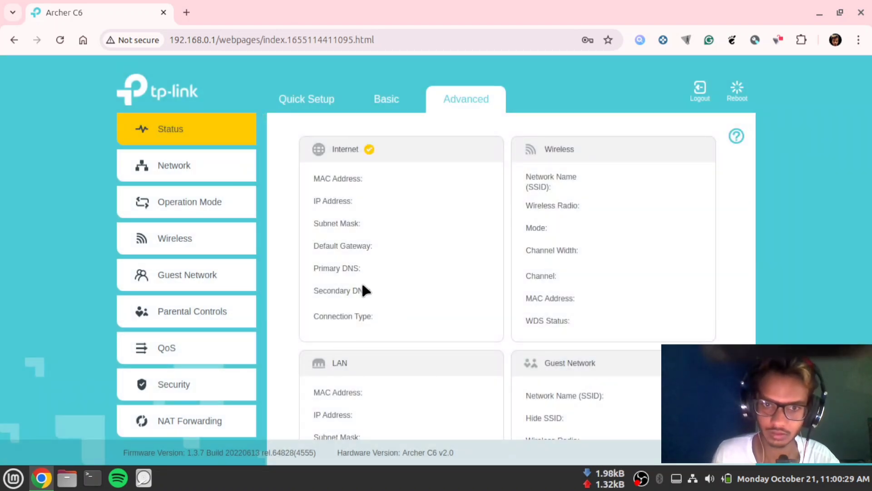
Verify Primary DNS 8.8.8.8 on the reloaded Status page after glancing at the window overview.
{"action": "left_click_drag", "start_coordinate": [390, 268], "coordinate": [449, 287]}
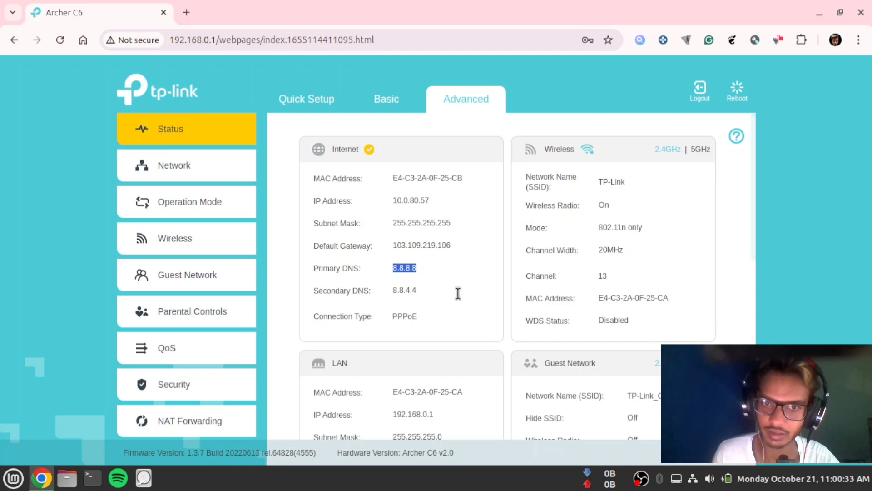
{"action": "left_click", "coordinate": [459, 294]}
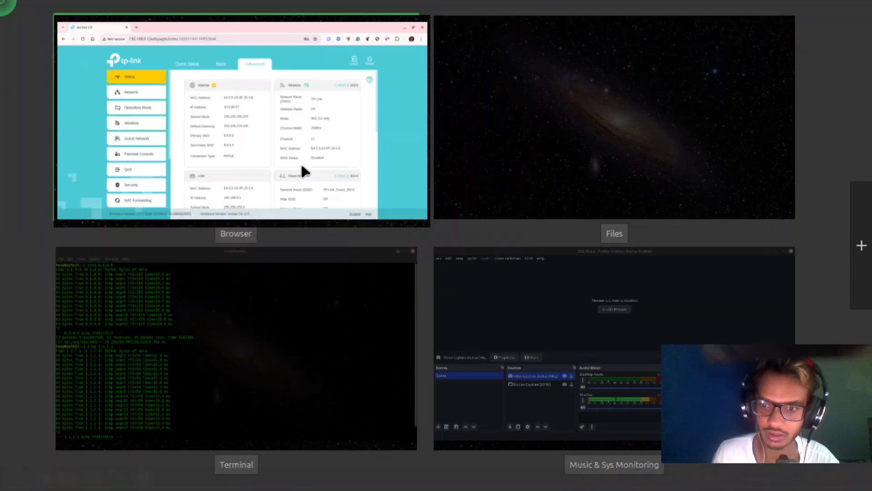
{"action": "left_click", "coordinate": [328, 169]}
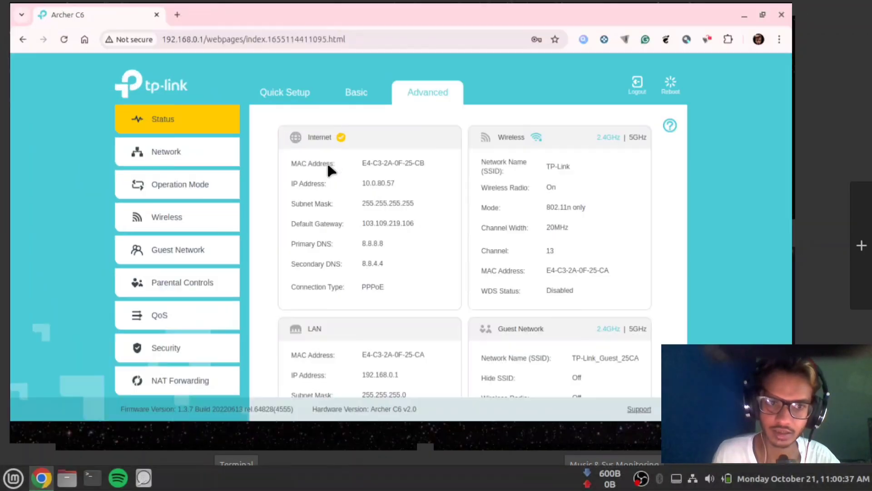